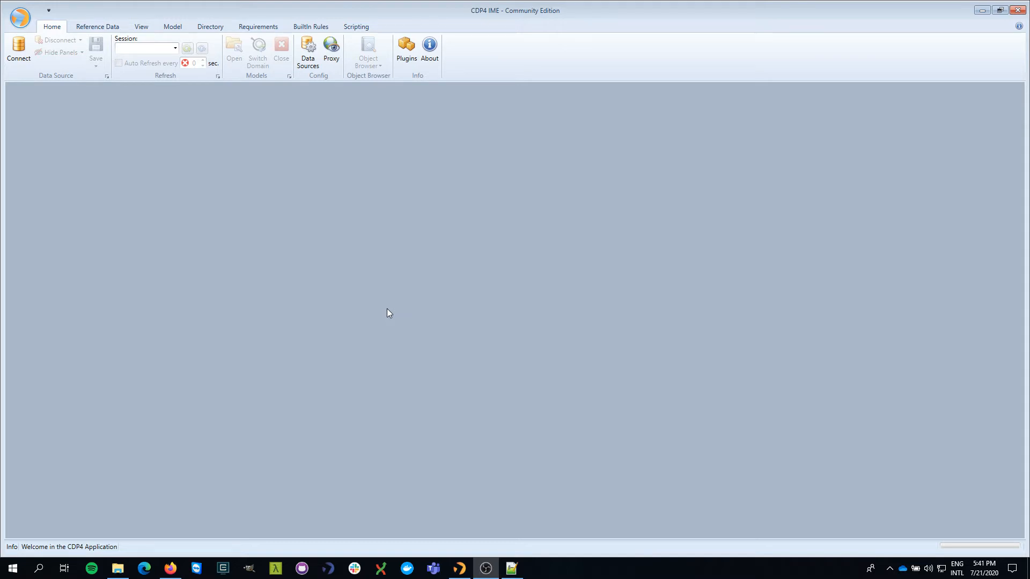
- Connect to the CDP4 Services data source using cdp4-public as the source address
{"action": "left_click", "coordinate": [18, 48]}
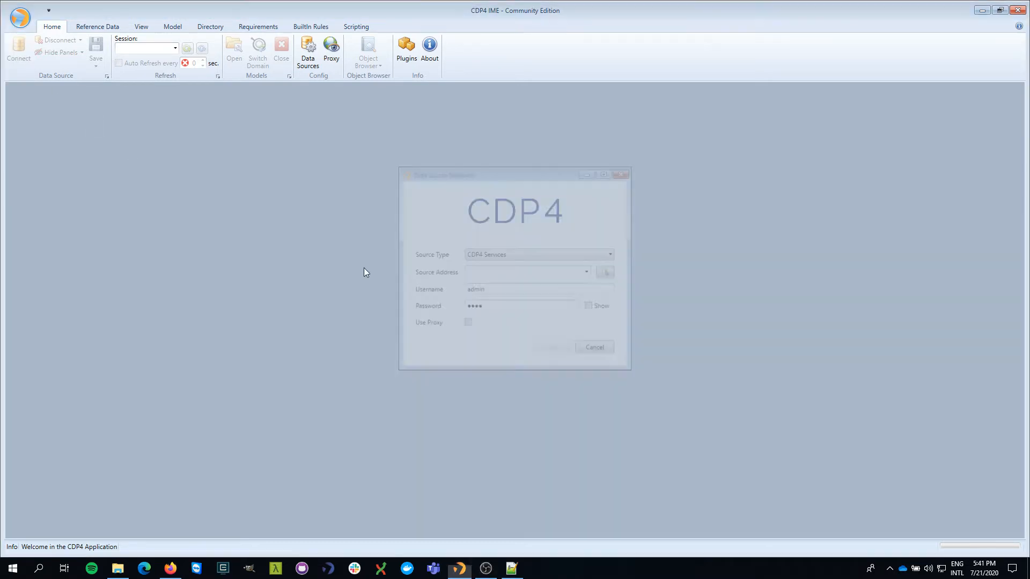
{"action": "left_click", "coordinate": [519, 272]}
{"action": "type", "text": "https://cdp4services-public.cdp4.org/"}
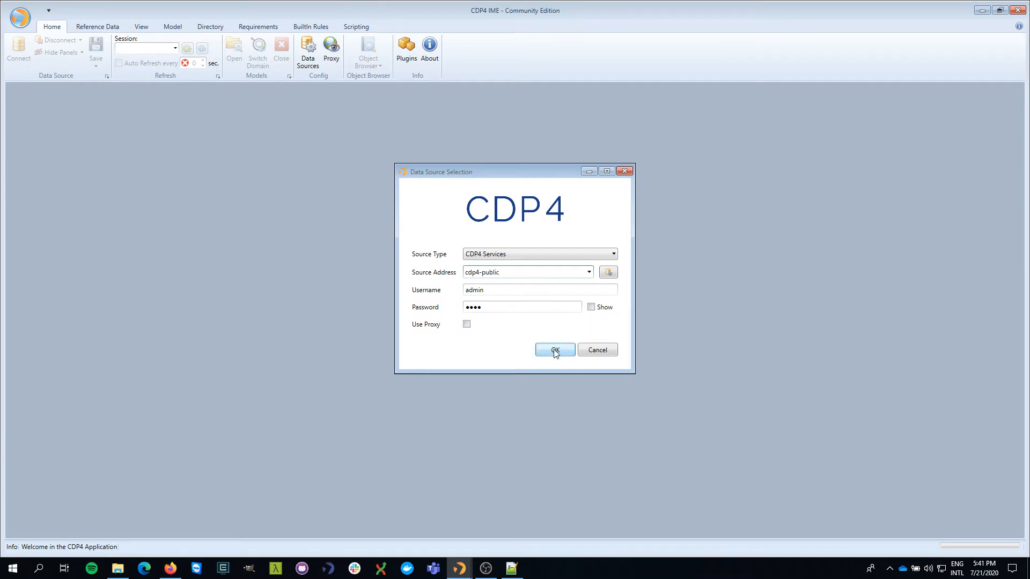
{"action": "left_click", "coordinate": [555, 350]}
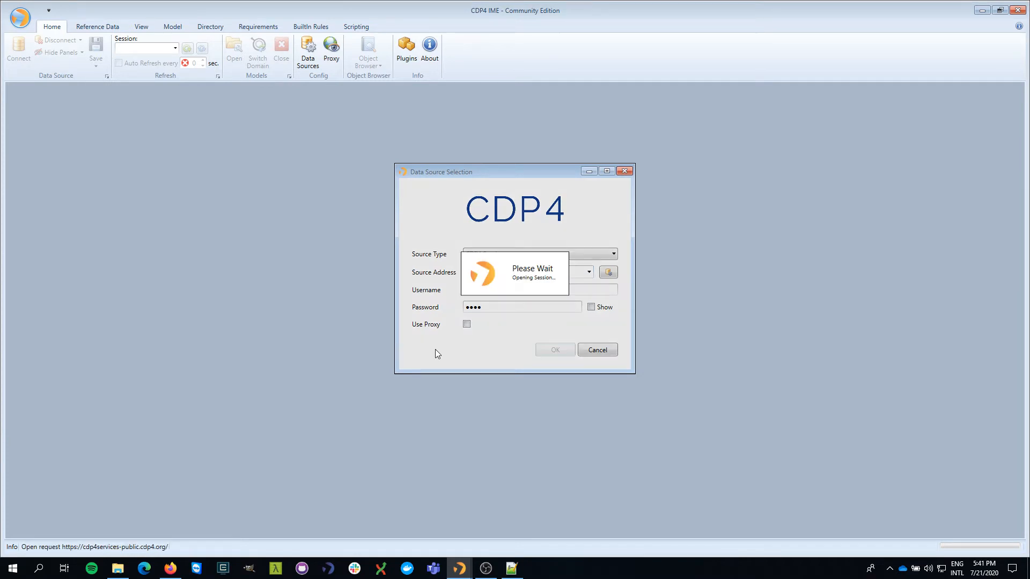
- Open iteration_1 of the Demonstration engineering model with System Engineering as the domain of expertise
{"action": "left_click", "coordinate": [234, 51]}
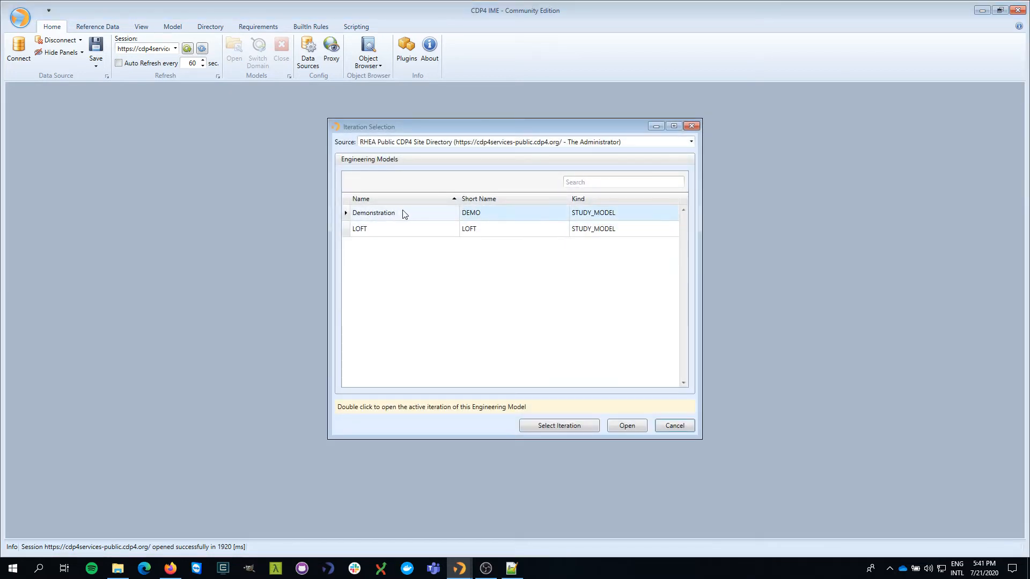
{"action": "left_click", "coordinate": [557, 425]}
{"action": "left_click", "coordinate": [544, 210]}
{"action": "left_click", "coordinate": [485, 286]}
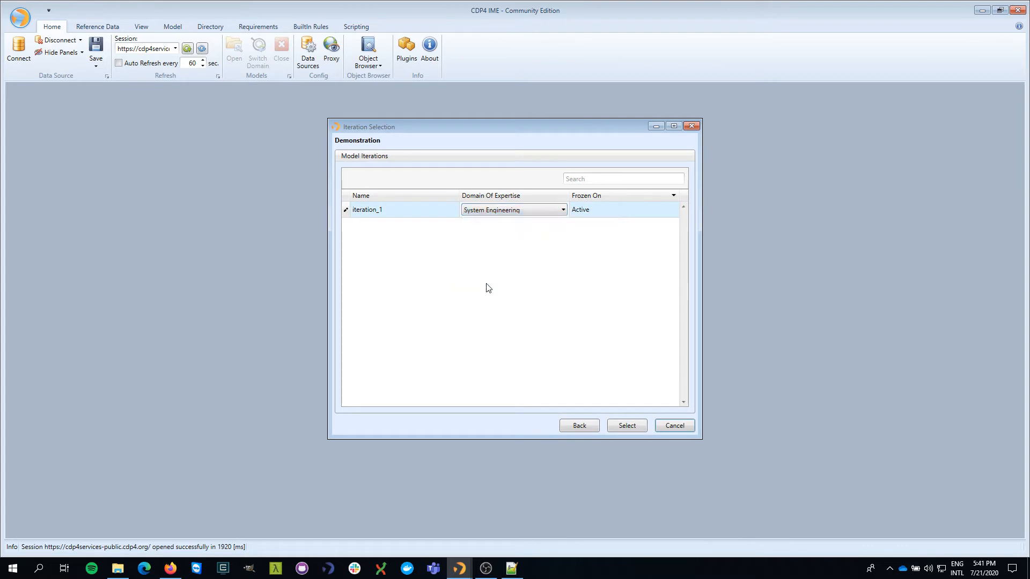
{"action": "left_click", "coordinate": [630, 426]}
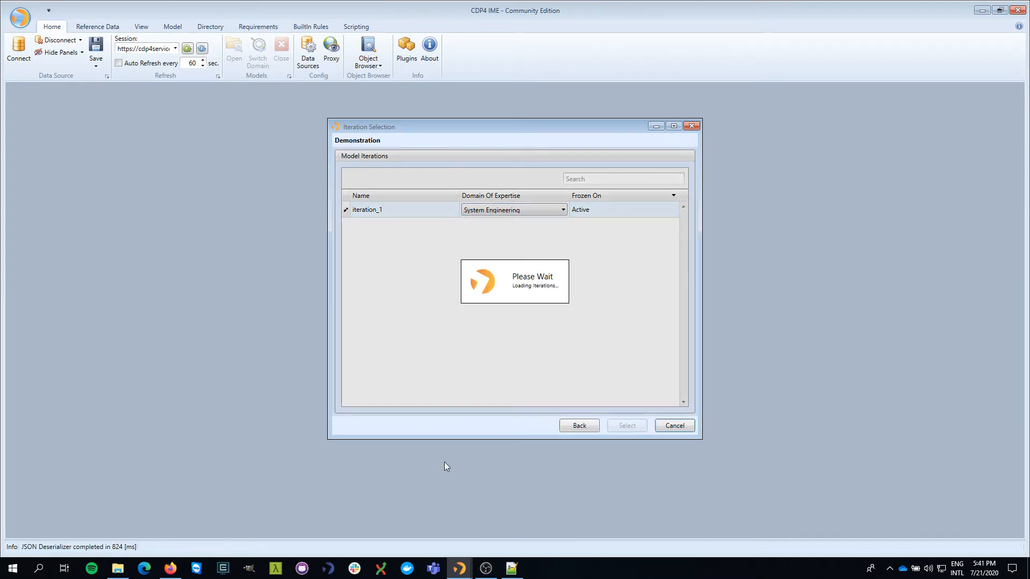
- Open the element definitions and the dashboard for iteration 1 of the Demonstration model
{"action": "left_click", "coordinate": [173, 27]}
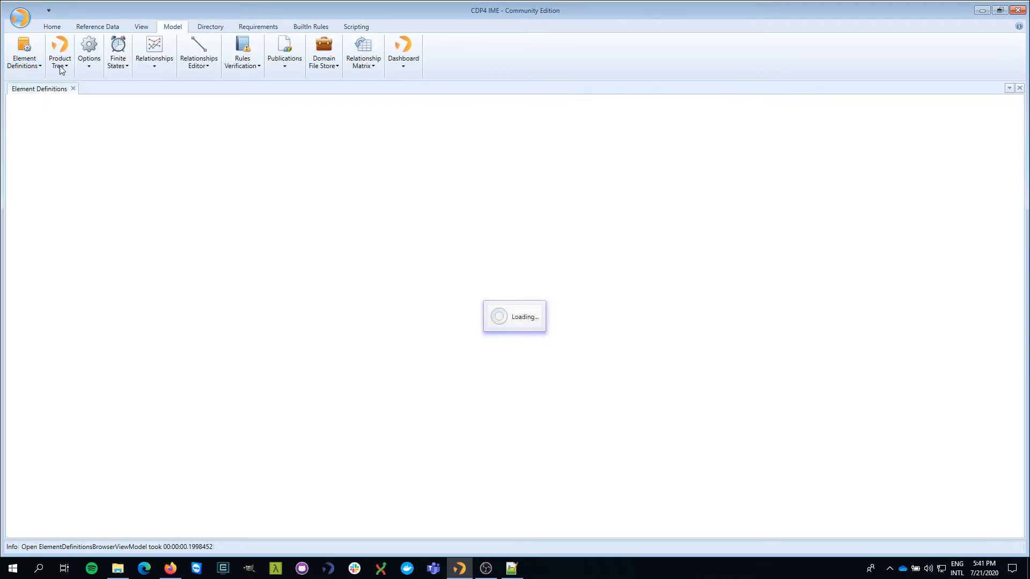
{"action": "left_click", "coordinate": [60, 68]}
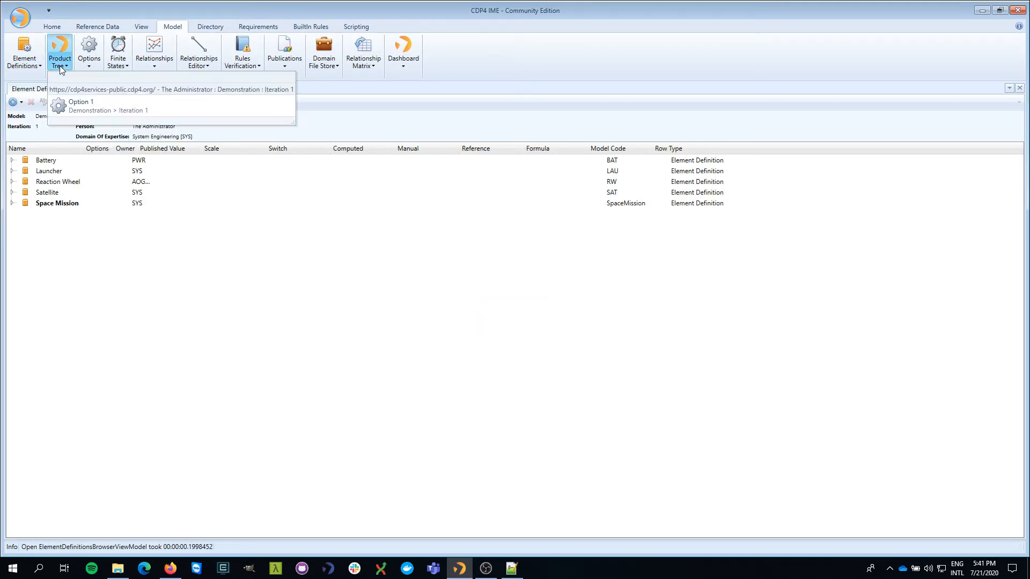
{"action": "left_click", "coordinate": [93, 13]}
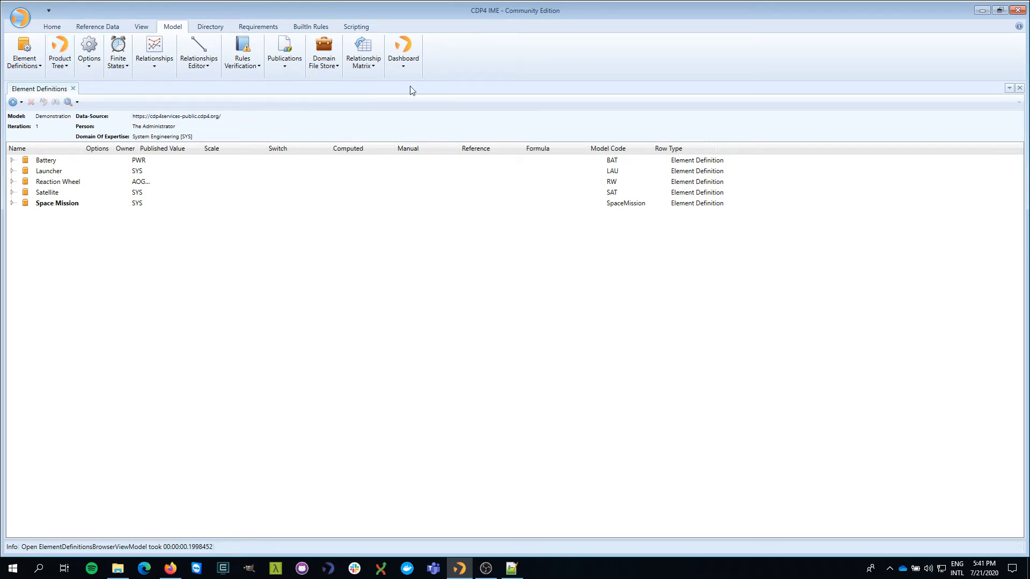
{"action": "left_click", "coordinate": [403, 65]}
{"action": "left_click", "coordinate": [413, 104]}
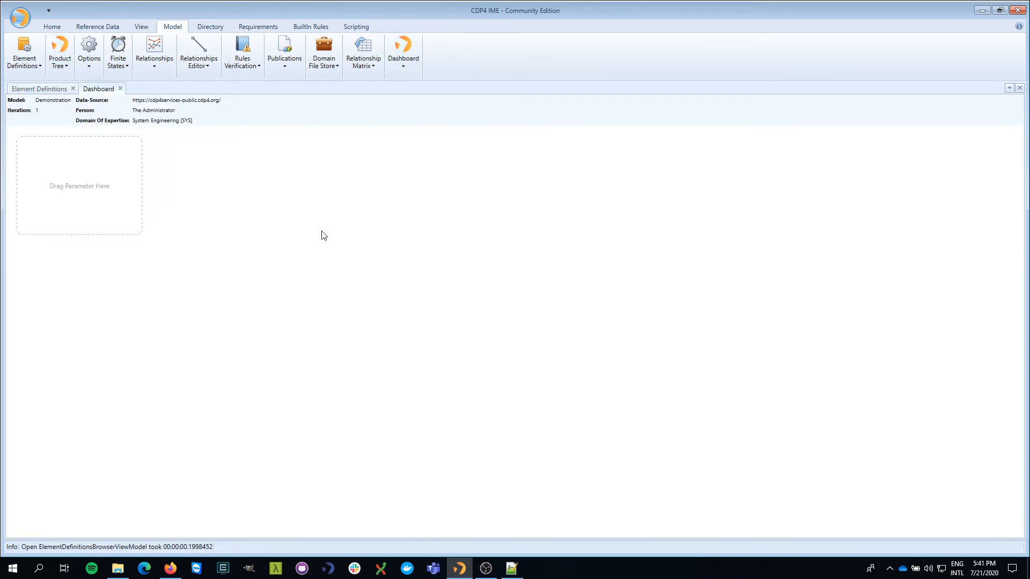
- Place the dashboard in a new vertical tab group and resize it to about half the workspace width
{"action": "right_click", "coordinate": [107, 91]}
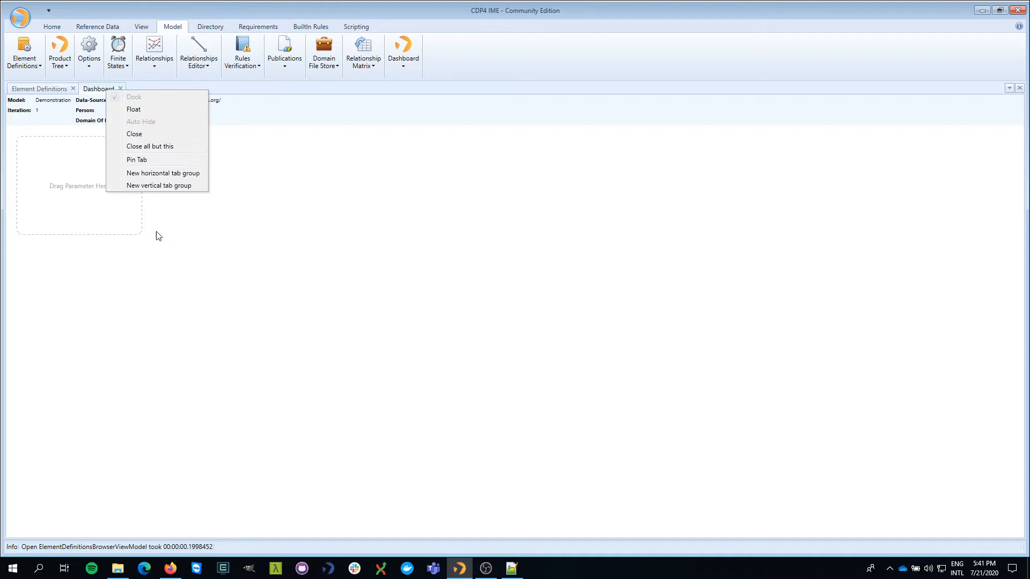
{"action": "left_click", "coordinate": [161, 186]}
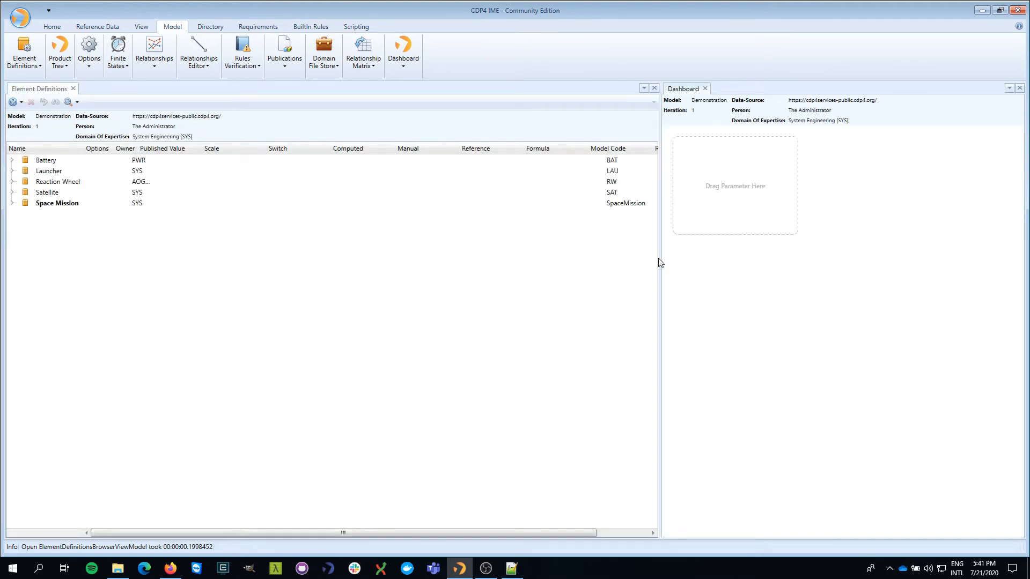
{"action": "left_click_drag", "start_coordinate": [658, 258], "coordinate": [499, 264]}
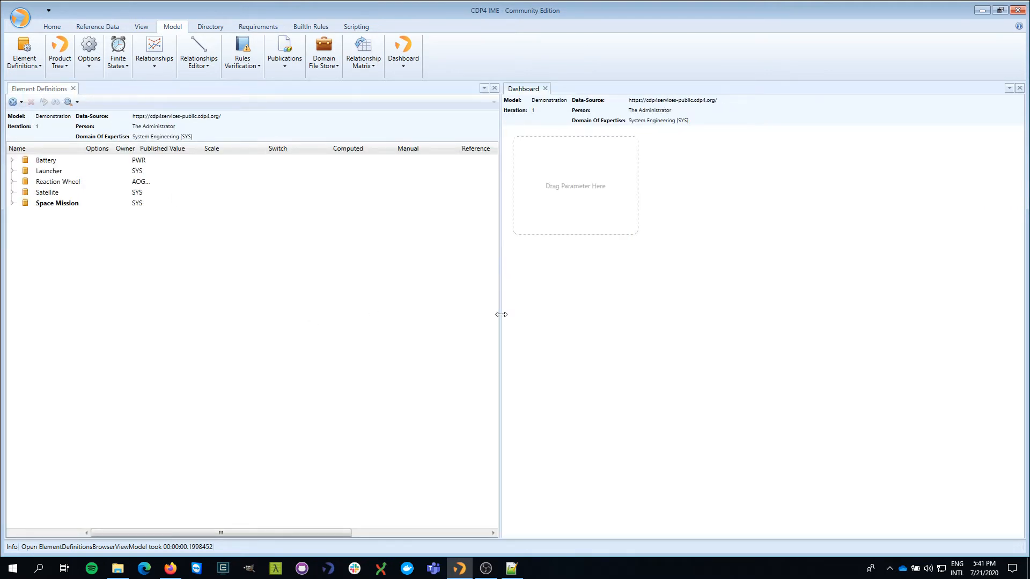
- Expand the Battery and Satellite element definitions to show their parameters and contained elements
{"action": "left_click", "coordinate": [12, 161]}
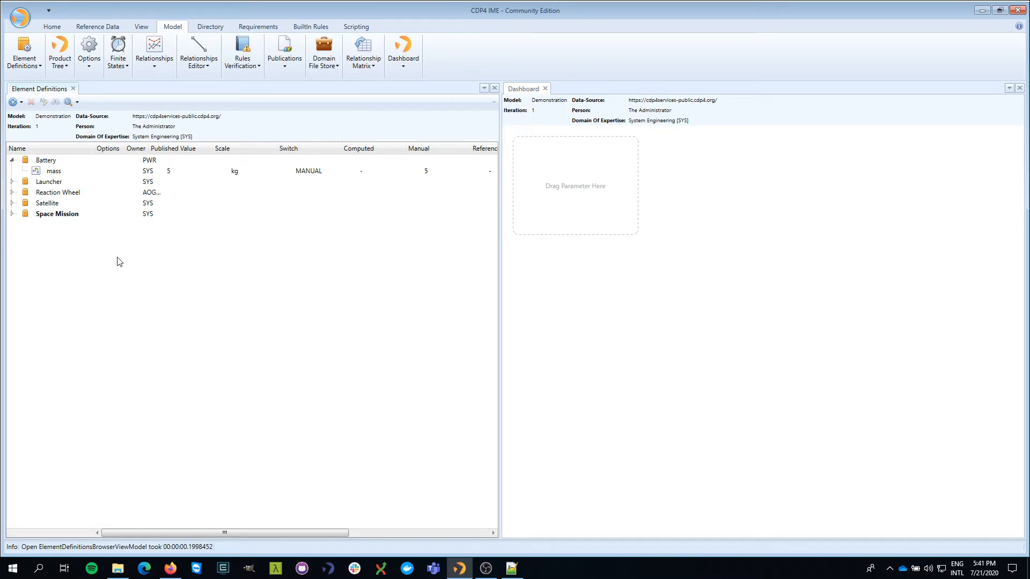
{"action": "left_click", "coordinate": [48, 204]}
{"action": "left_click", "coordinate": [13, 204]}
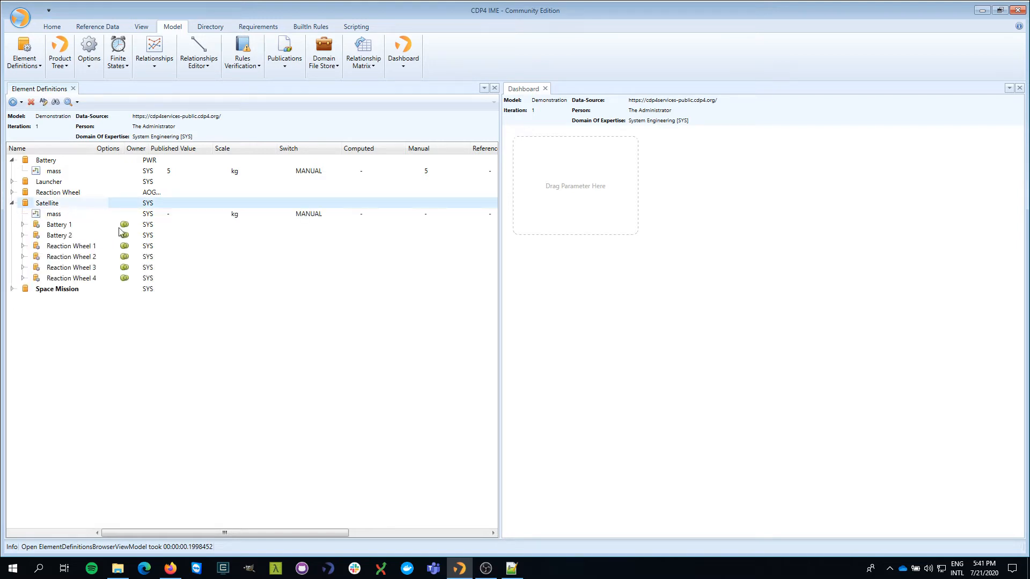
- Add the Satellite's mass parameter to the dashboard as a tracked parameter titled "Total Mass"
{"action": "left_click", "coordinate": [66, 216]}
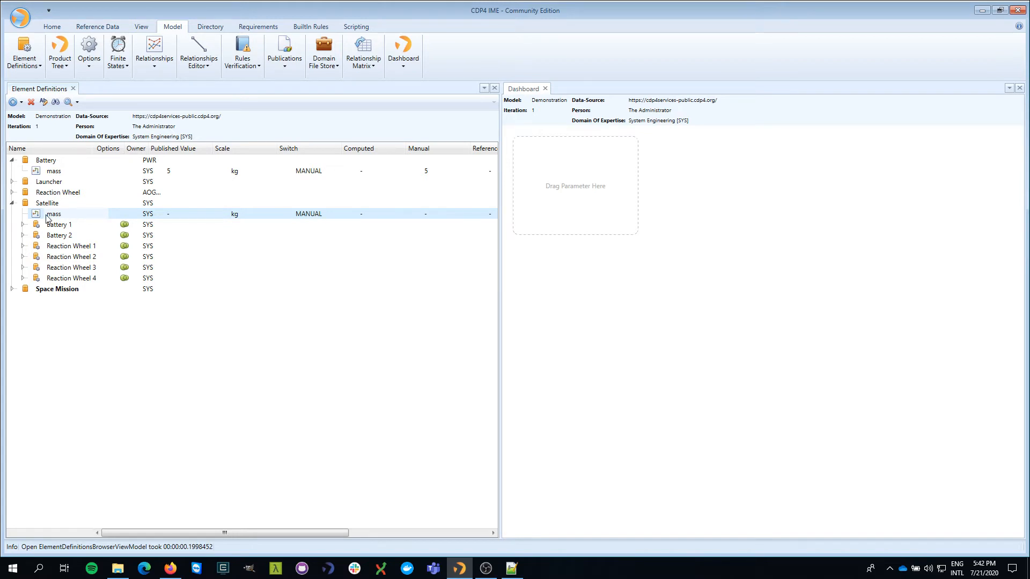
{"action": "left_click_drag", "start_coordinate": [49, 212], "coordinate": [582, 207]}
{"action": "left_click_drag", "start_coordinate": [56, 212], "coordinate": [599, 208]}
{"action": "left_click", "coordinate": [522, 283]}
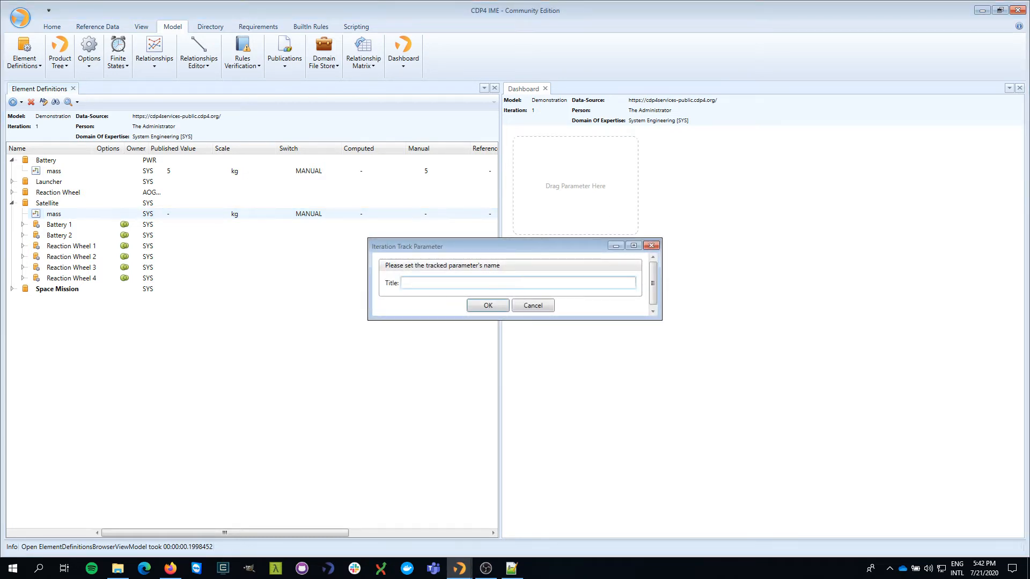
{"action": "type", "text": "Total Mass"}
{"action": "left_click", "coordinate": [490, 306]}
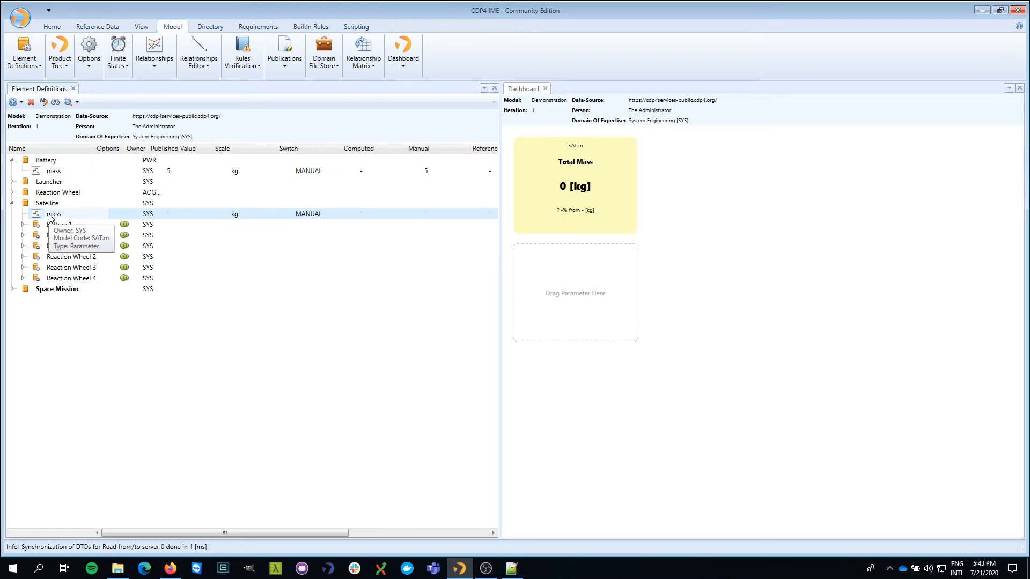
- Expand both batteries and all four reaction wheels under Satellite to examine their mass values
{"action": "left_click", "coordinate": [430, 215]}
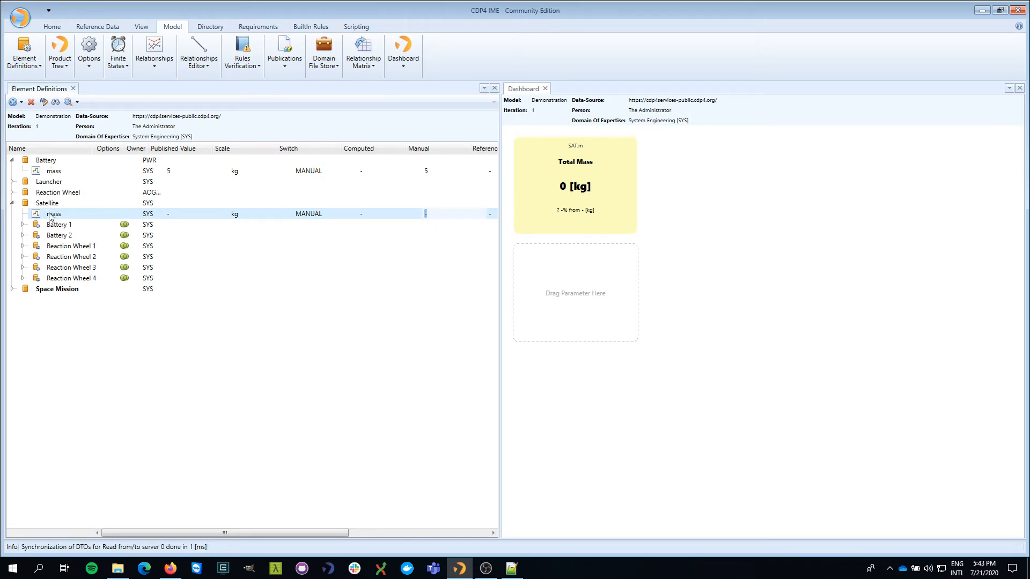
{"action": "left_click", "coordinate": [24, 225]}
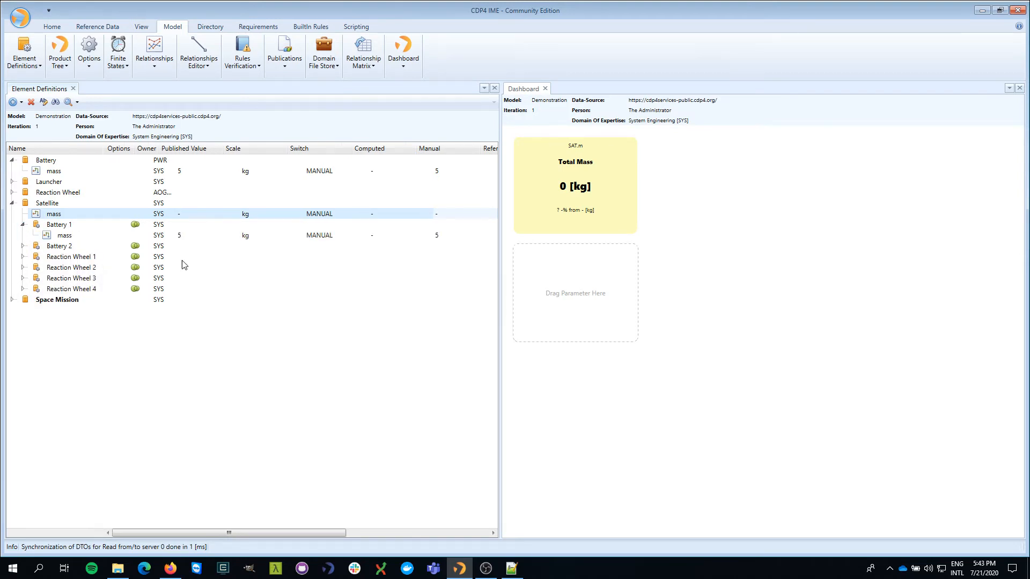
{"action": "left_click", "coordinate": [185, 237]}
{"action": "left_click", "coordinate": [22, 246]}
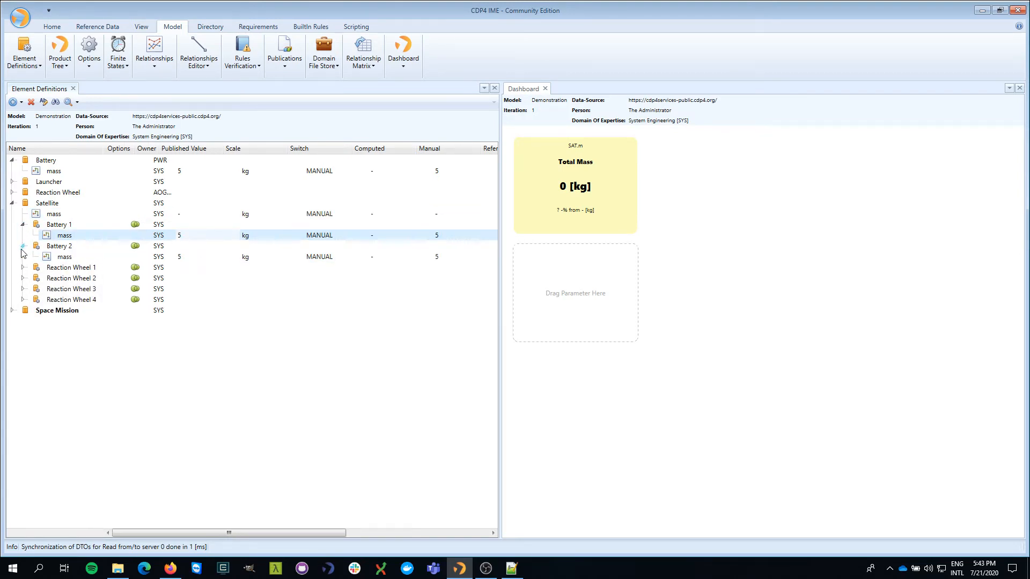
{"action": "left_click", "coordinate": [23, 268]}
{"action": "left_click", "coordinate": [22, 289]}
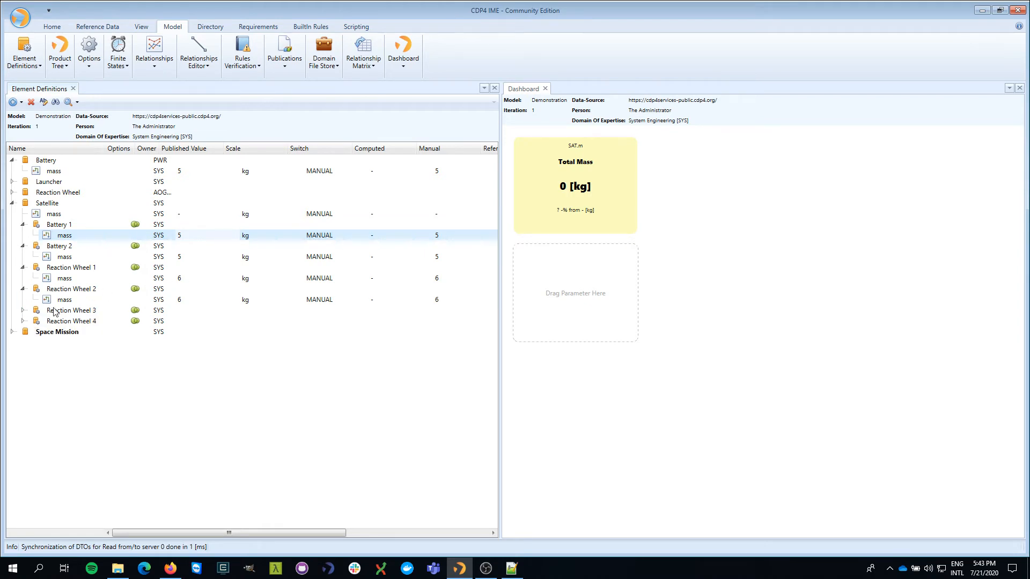
{"action": "left_click", "coordinate": [22, 311]}
{"action": "left_click", "coordinate": [23, 332]}
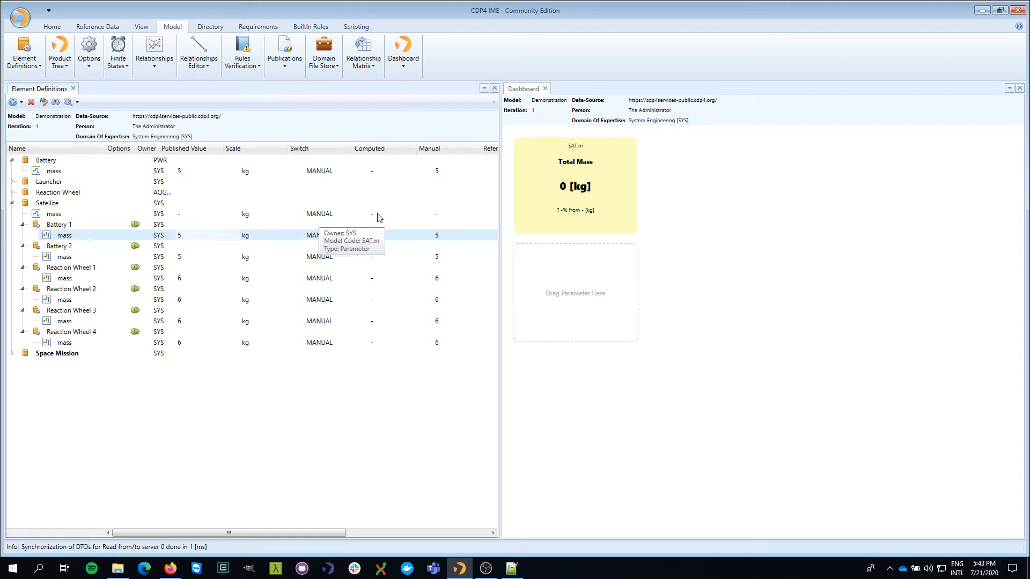
- Set the manual value of the Satellite's mass parameter to 34 kg
{"action": "left_click", "coordinate": [441, 217]}
{"action": "left_click", "coordinate": [442, 217]}
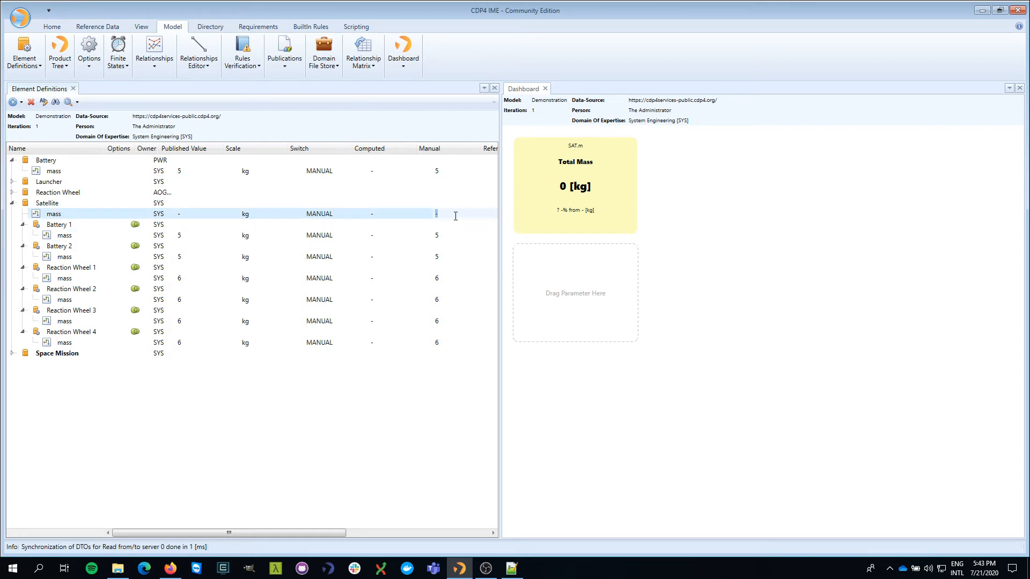
{"action": "type", "text": "34"}
{"action": "key", "text": "Return"}
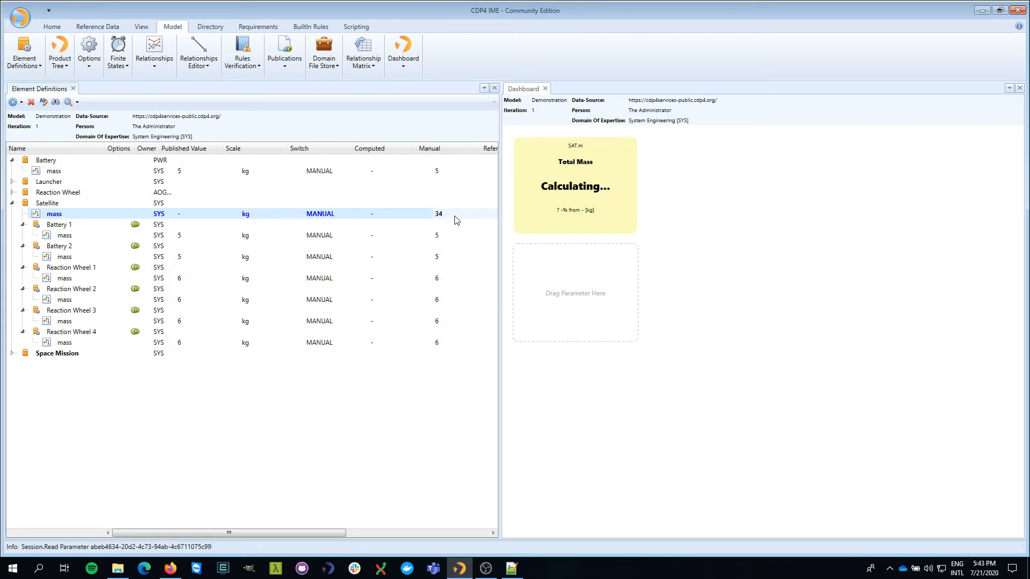
{"action": "right_click", "coordinate": [187, 215]}
{"action": "key", "text": "Escape"}
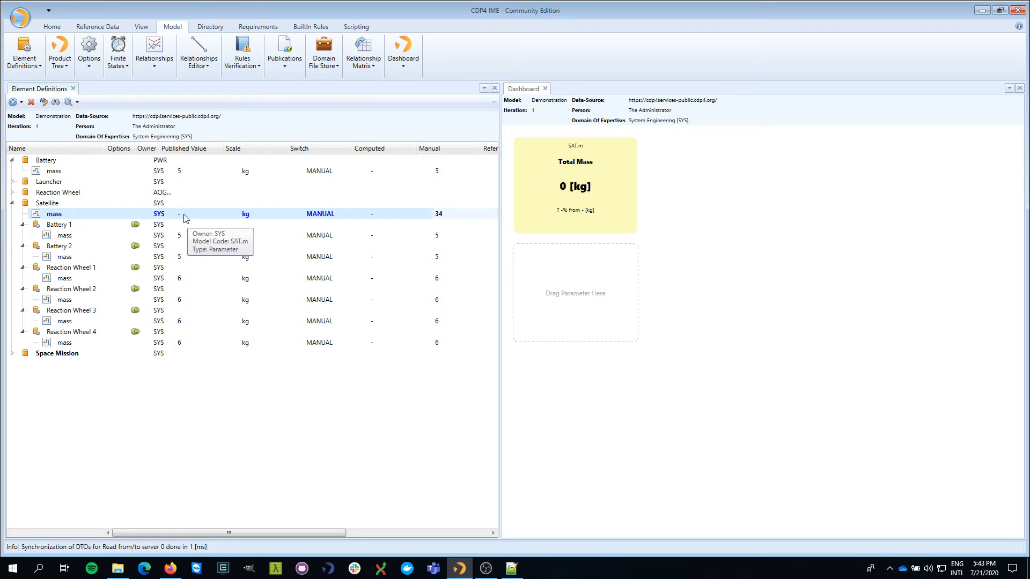
- Publish the System Engineering domain's new mass value for the iteration and close the publications browser
{"action": "left_click", "coordinate": [292, 66]}
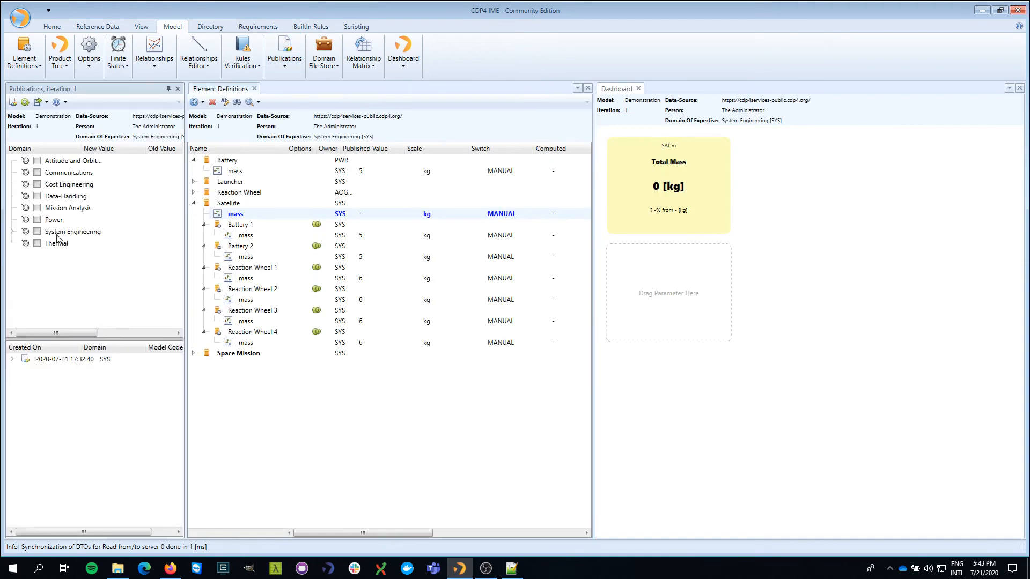
{"action": "left_click", "coordinate": [12, 231]}
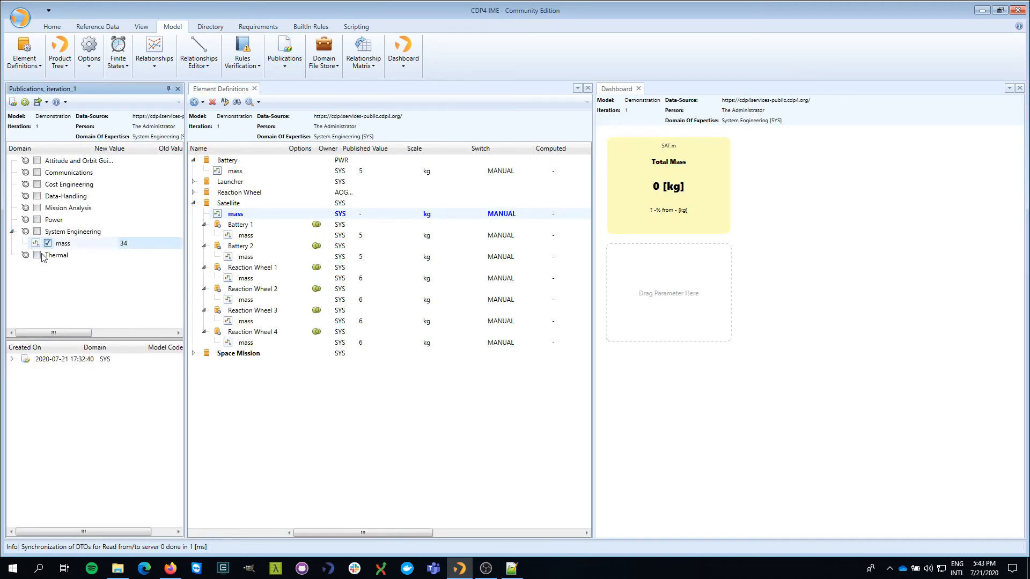
{"action": "left_click", "coordinate": [12, 102]}
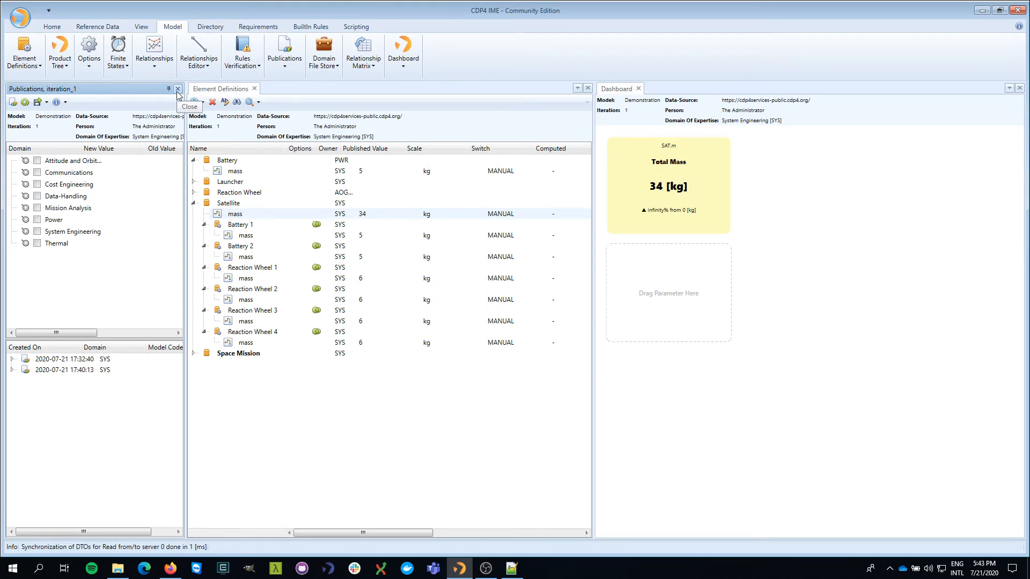
{"action": "left_click", "coordinate": [178, 89]}
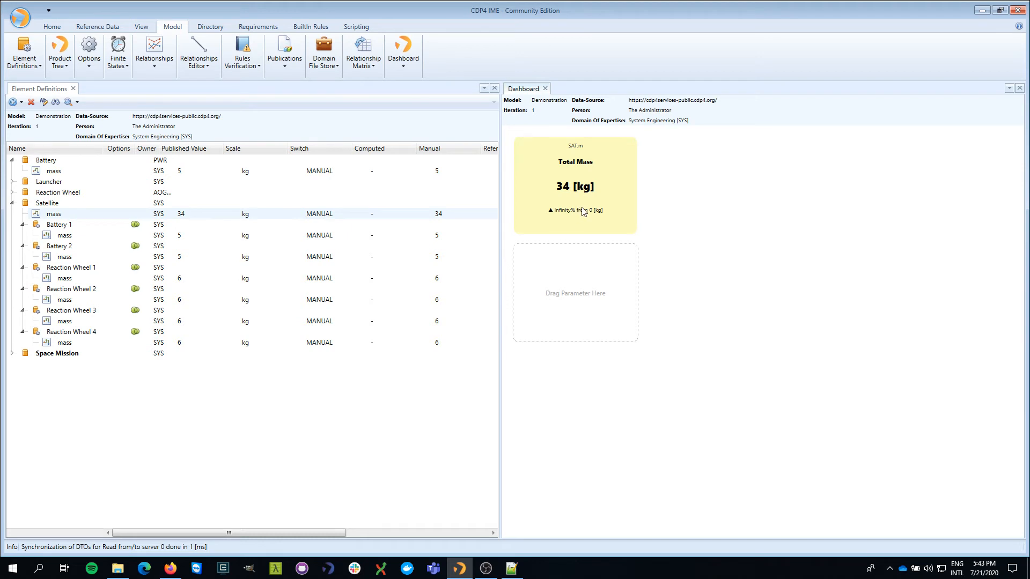
- Switch the Total Mass dashboard tile to its revision chart and examine the plotted mass line
{"action": "left_click", "coordinate": [585, 172]}
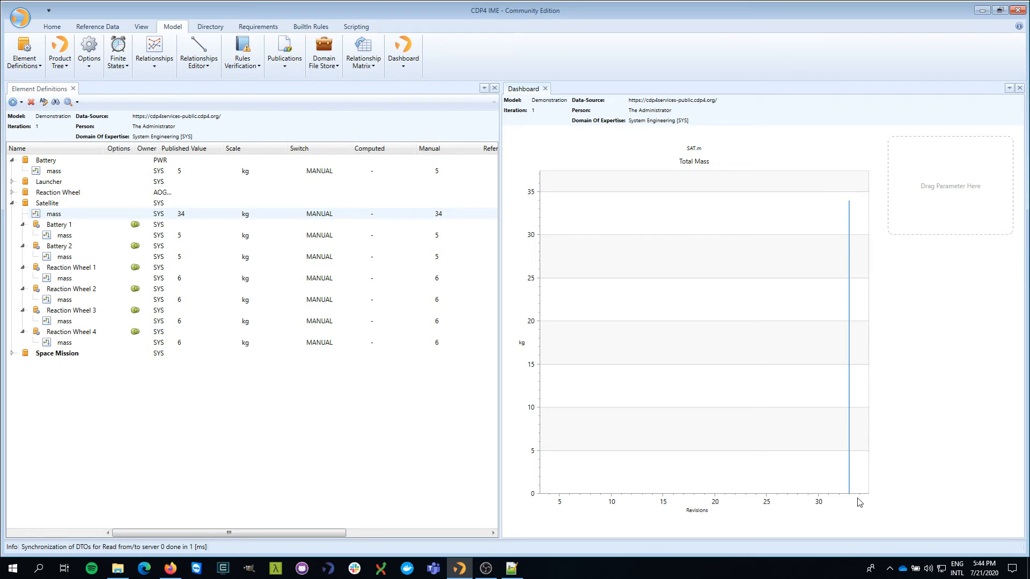
{"action": "mouse_move", "coordinate": [850, 494]}
{"action": "mouse_move", "coordinate": [849, 329]}
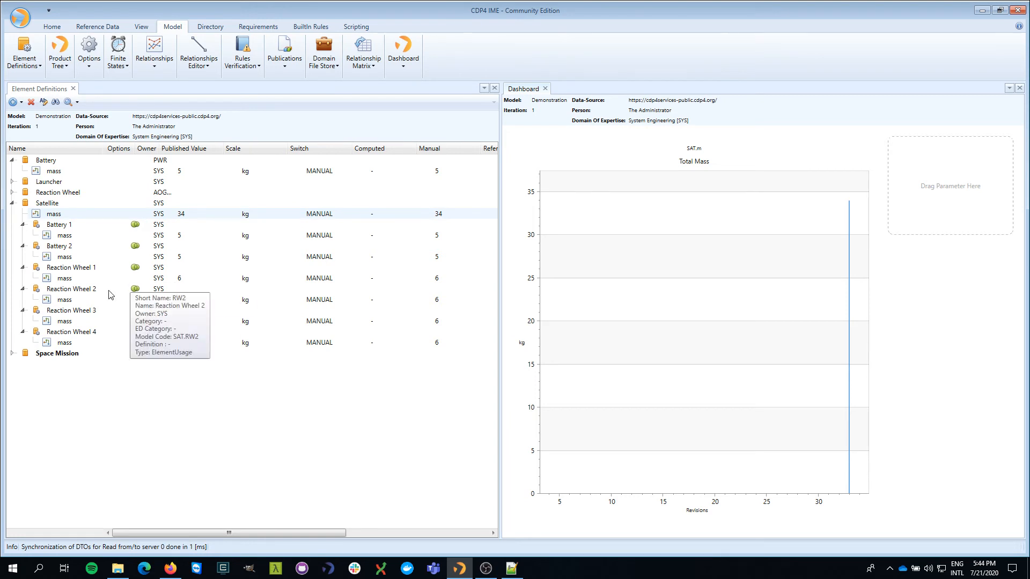
- Set the manual mass of the Battery element definition to 6 kg
{"action": "left_click", "coordinate": [440, 238]}
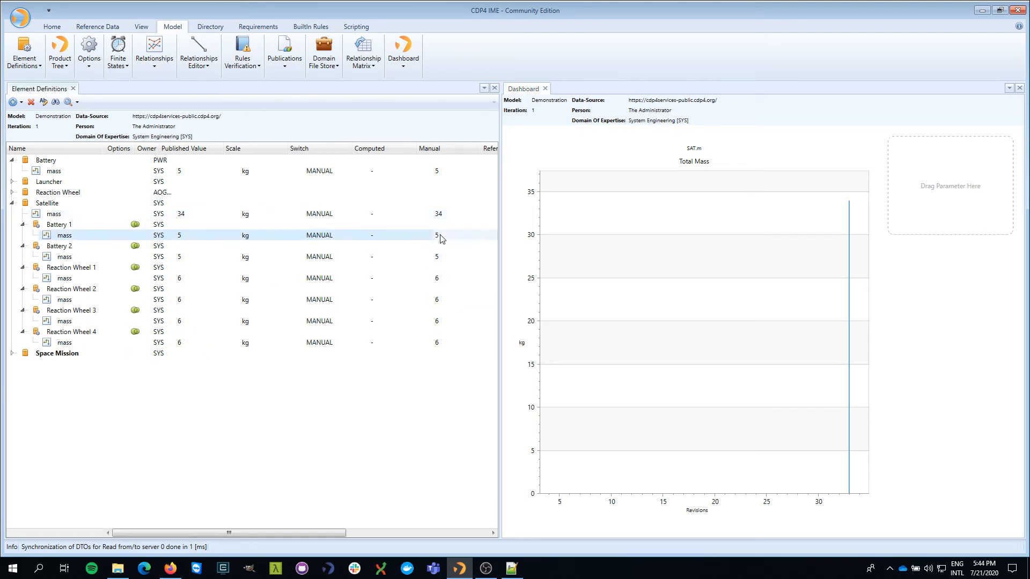
{"action": "left_click", "coordinate": [440, 172]}
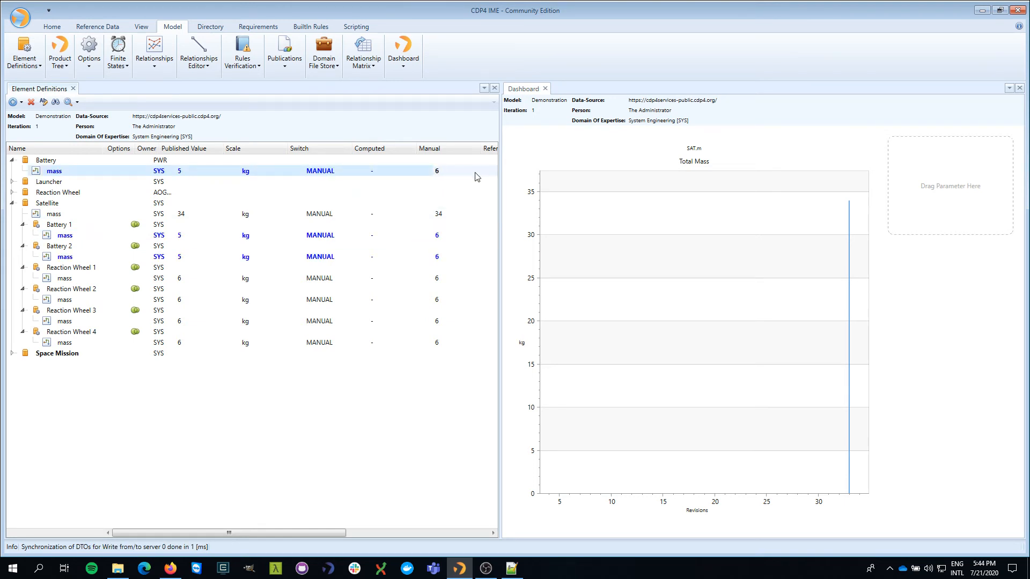
- Set the manual mass of the Reaction Wheel element definition to 10 kg and of the Satellite to 52 kg
{"action": "left_click", "coordinate": [442, 281]}
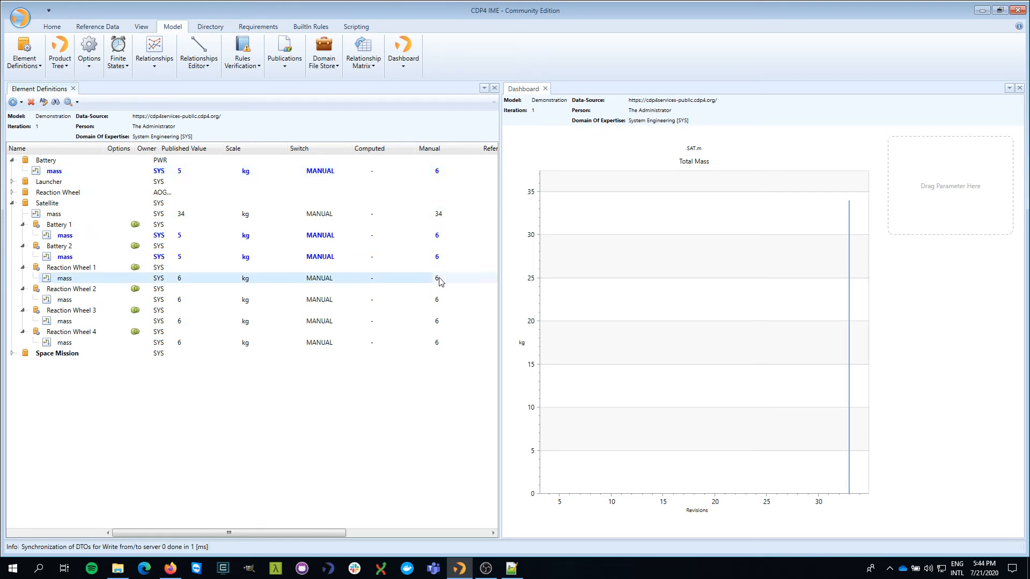
{"action": "left_click", "coordinate": [13, 192]}
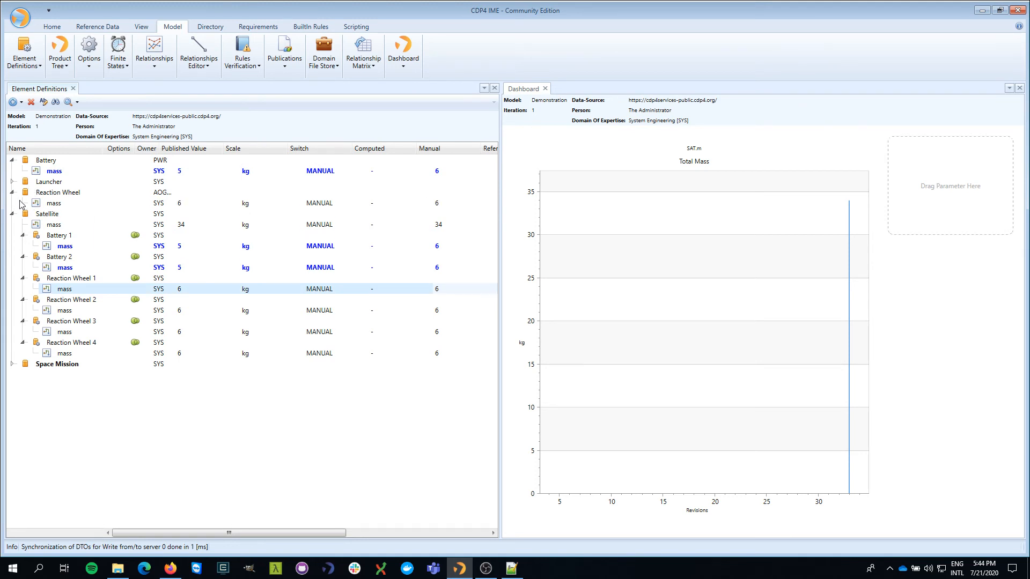
{"action": "left_click", "coordinate": [436, 204]}
{"action": "left_click", "coordinate": [437, 208]}
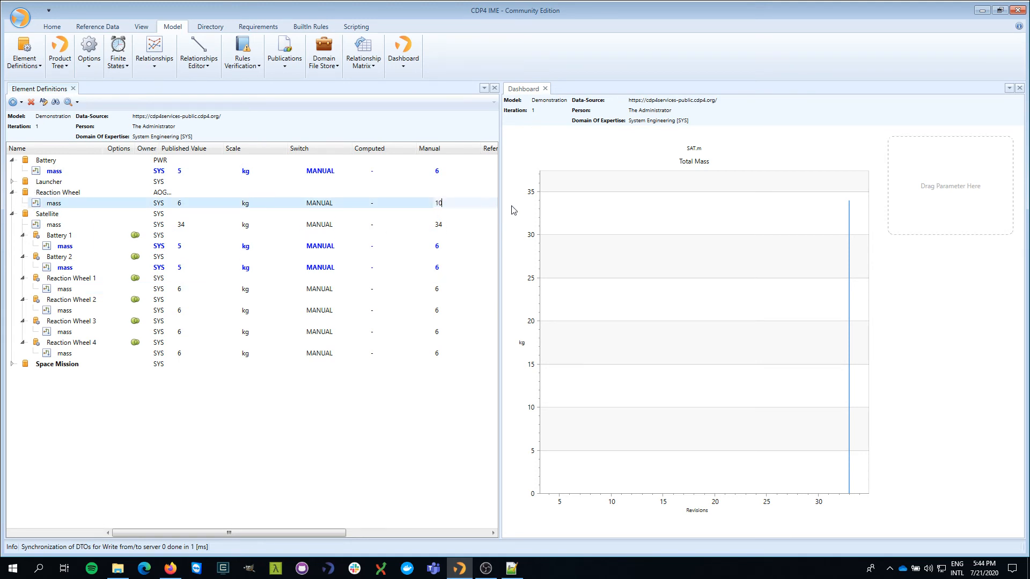
{"action": "key", "text": "Return"}
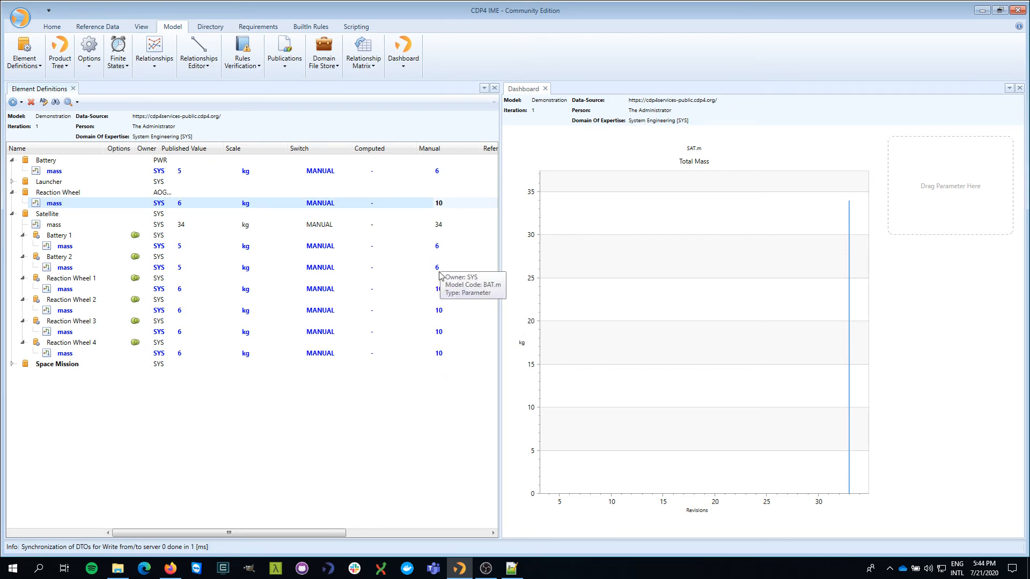
{"action": "left_click", "coordinate": [442, 208]}
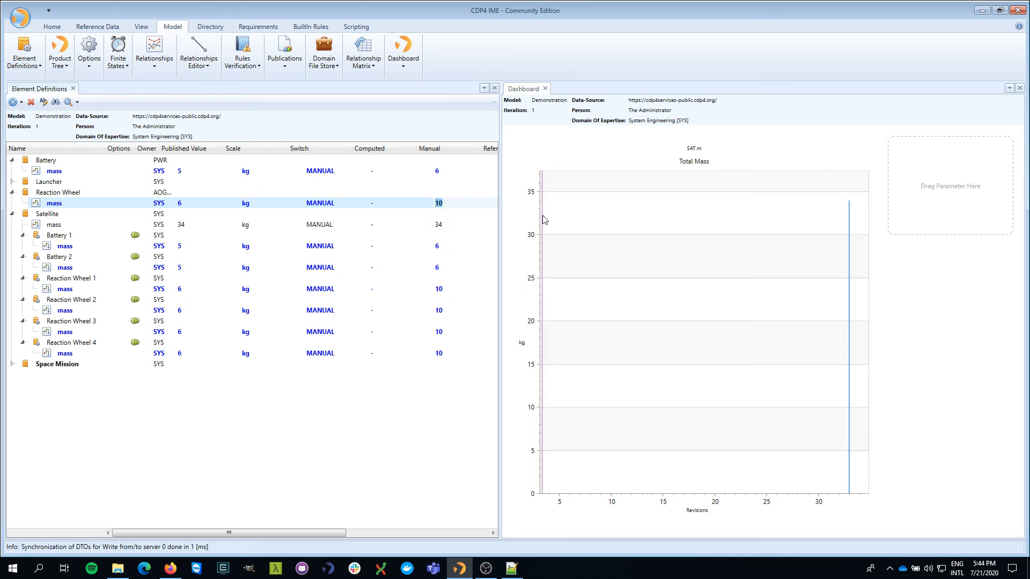
{"action": "left_click", "coordinate": [441, 224]}
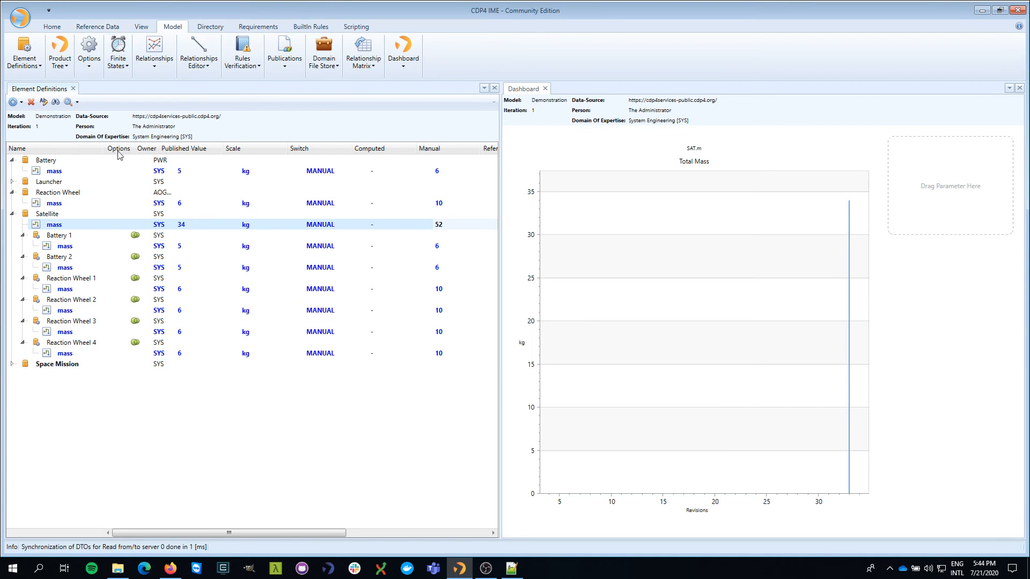
- Publish all of the System Engineering domain's new mass values for the iteration and close the publications browser
{"action": "left_click", "coordinate": [291, 62]}
{"action": "left_click", "coordinate": [292, 100]}
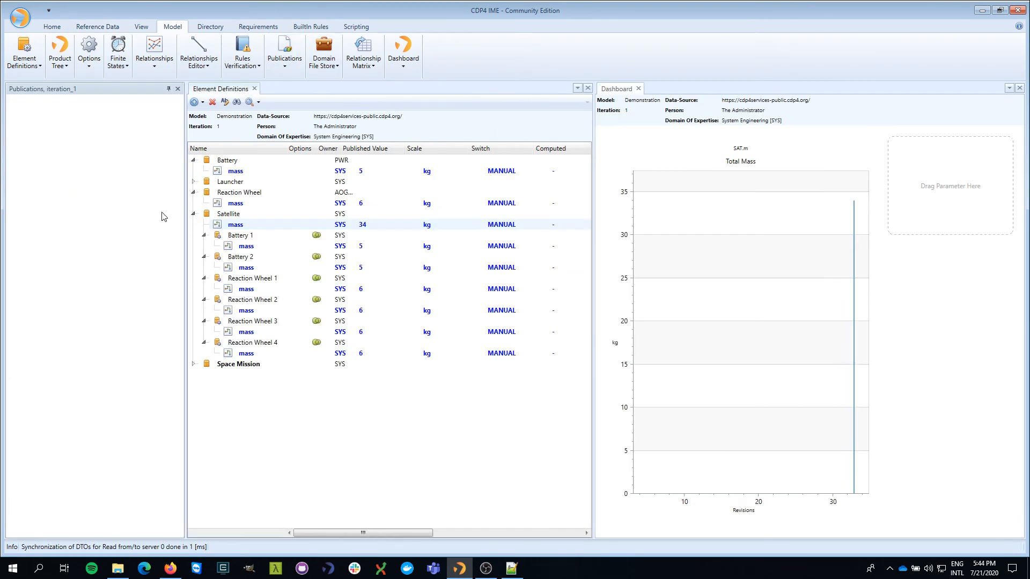
{"action": "left_click", "coordinate": [12, 231]}
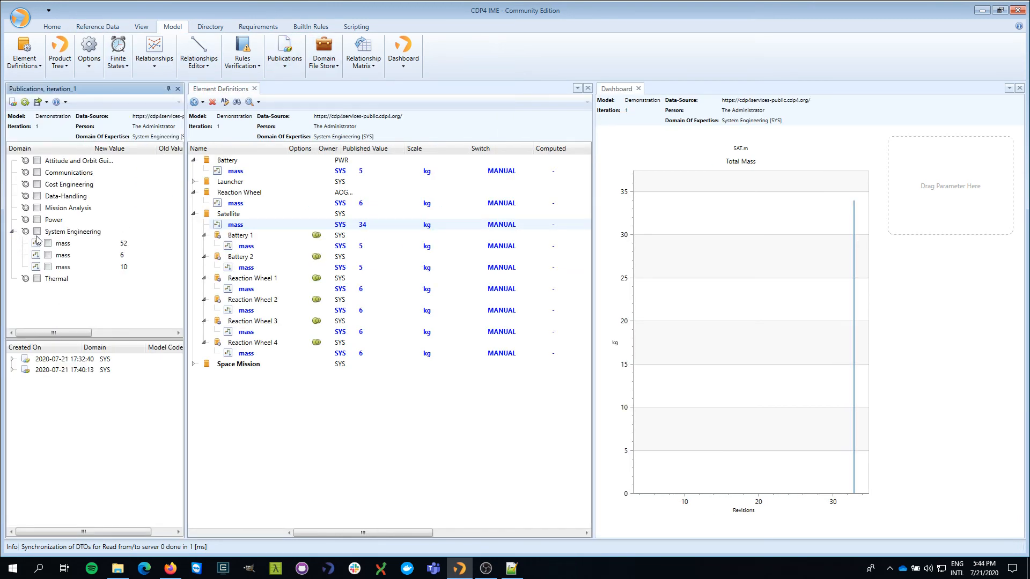
{"action": "left_click", "coordinate": [37, 231]}
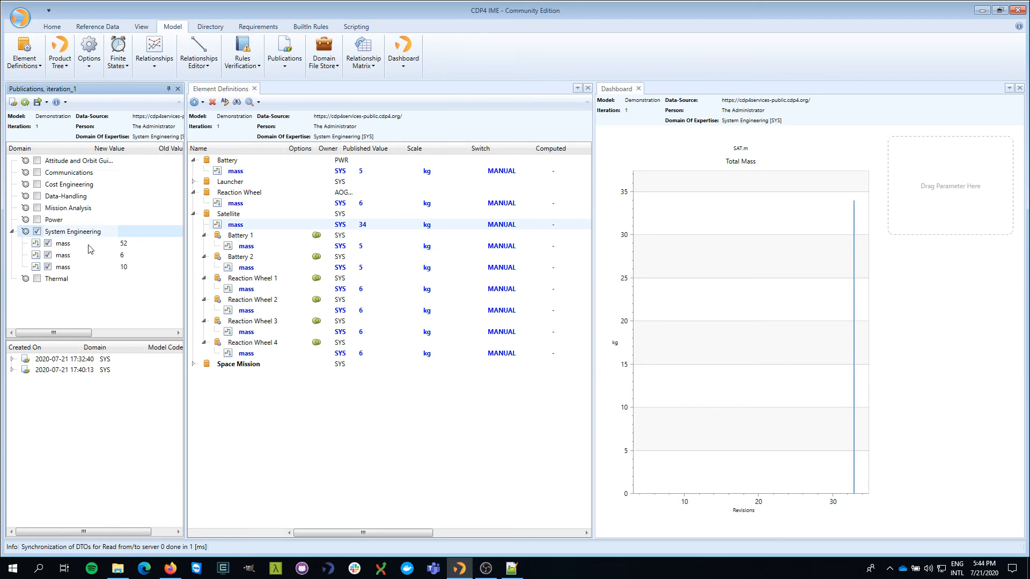
{"action": "left_click", "coordinate": [13, 102]}
{"action": "left_click", "coordinate": [177, 88]}
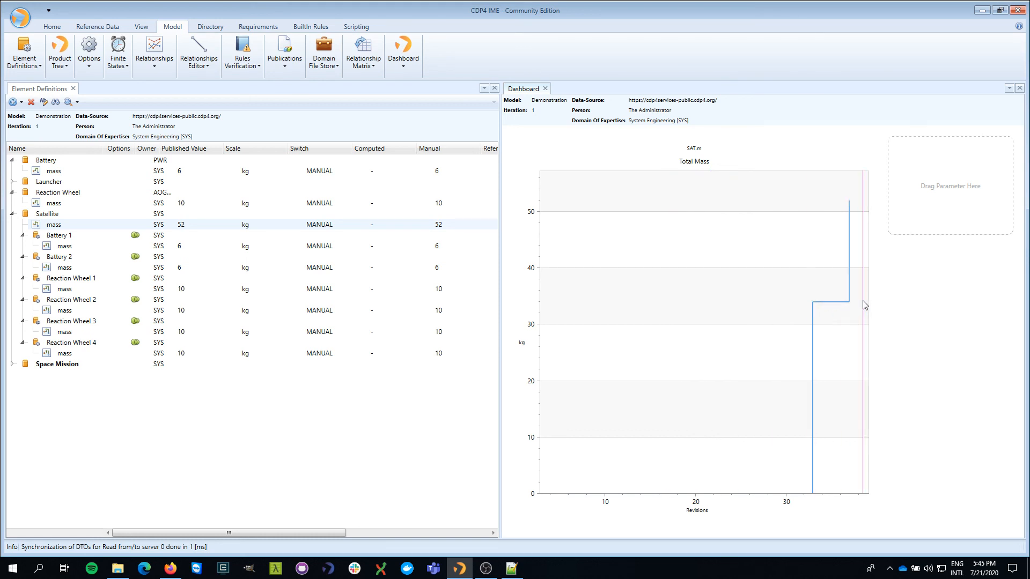
- Refresh the data of the Total Mass revision chart and hide the chart to return to the value tile
{"action": "right_click", "coordinate": [677, 310]}
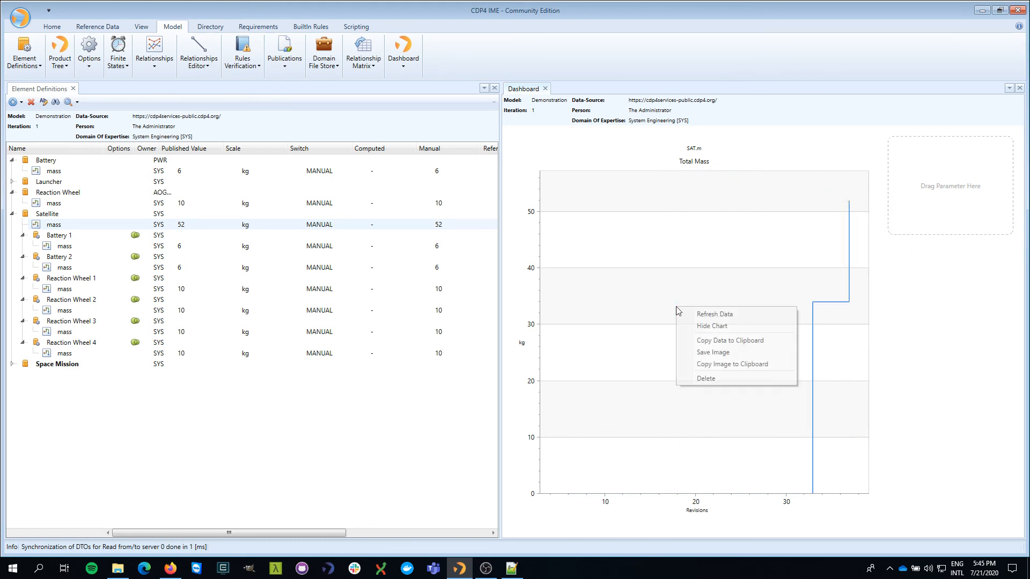
{"action": "left_click", "coordinate": [716, 314]}
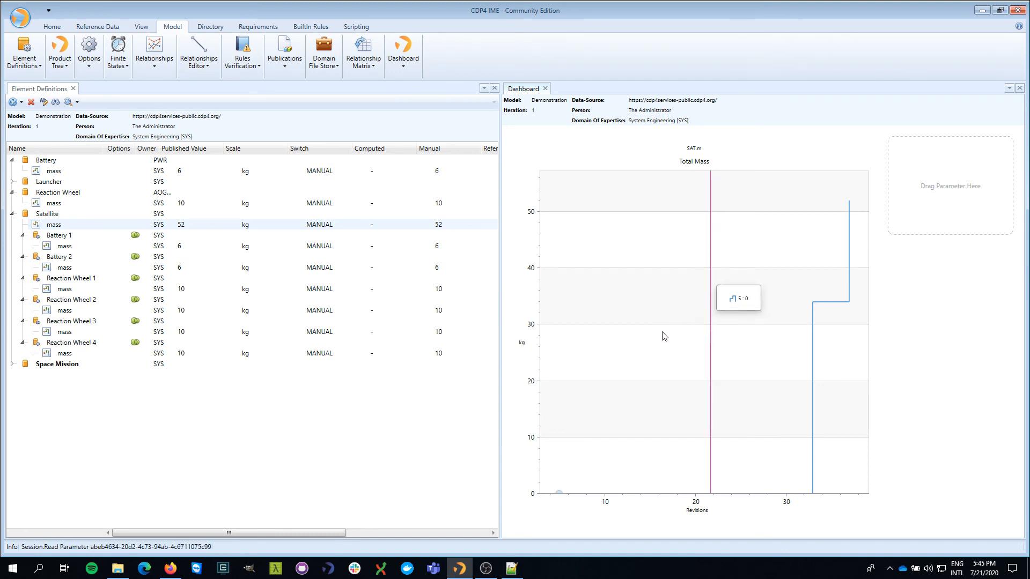
{"action": "right_click", "coordinate": [668, 289]}
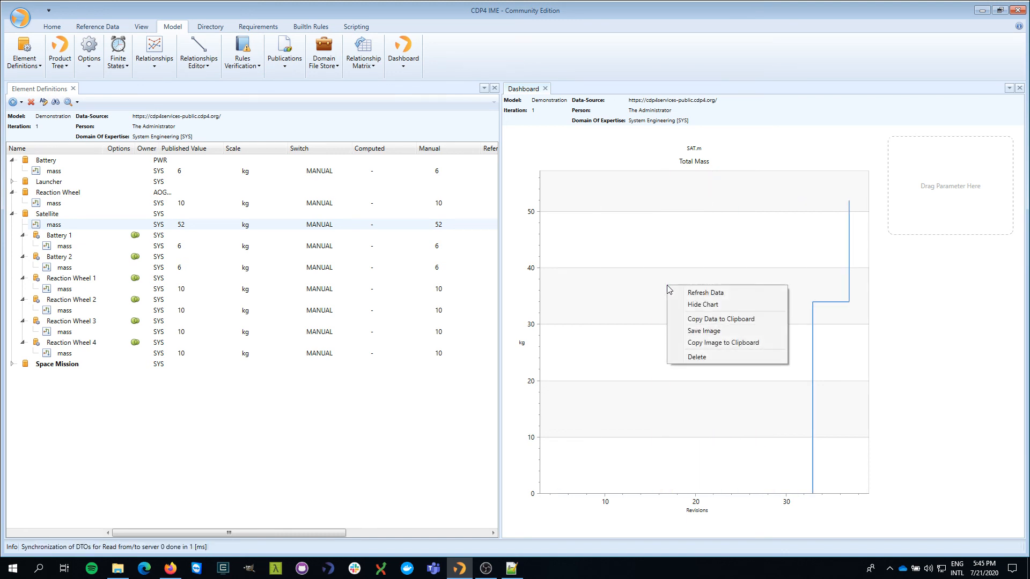
{"action": "left_click", "coordinate": [697, 307]}
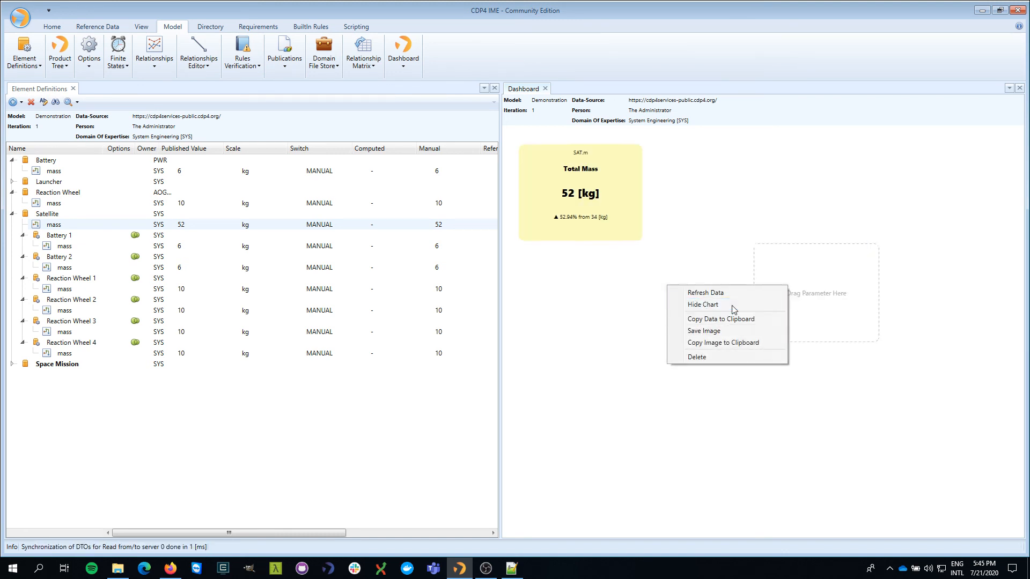
- Show the Total Mass revision chart again and bring up its options for copying or saving the data and image
{"action": "left_click", "coordinate": [619, 202]}
{"action": "right_click", "coordinate": [691, 324]}
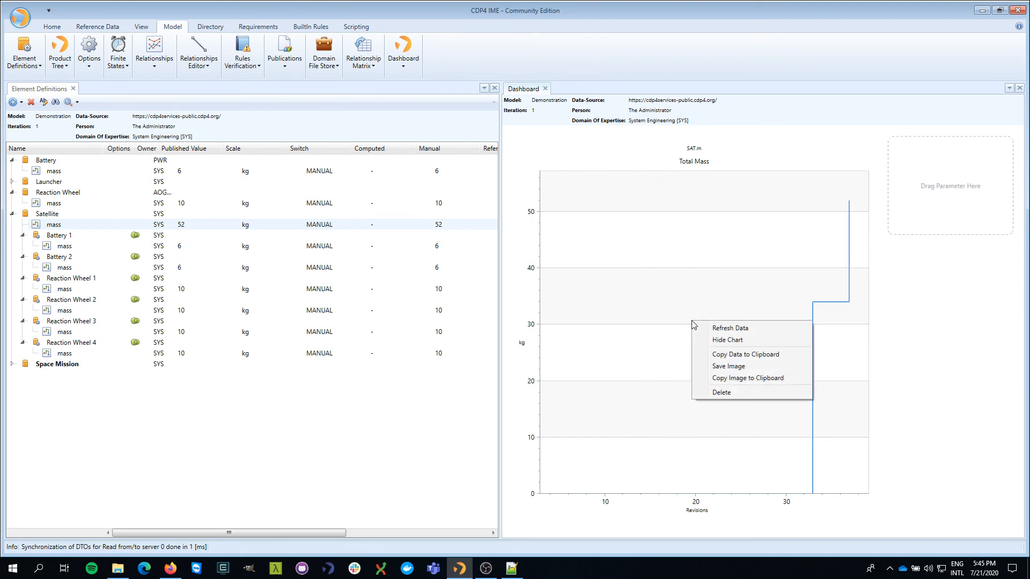
{"action": "left_click", "coordinate": [763, 381]}
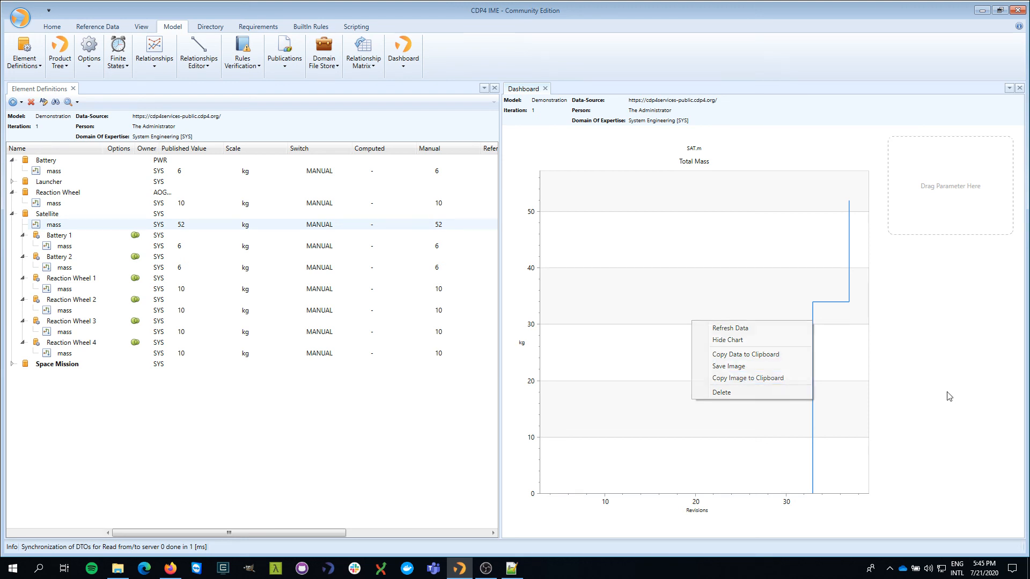